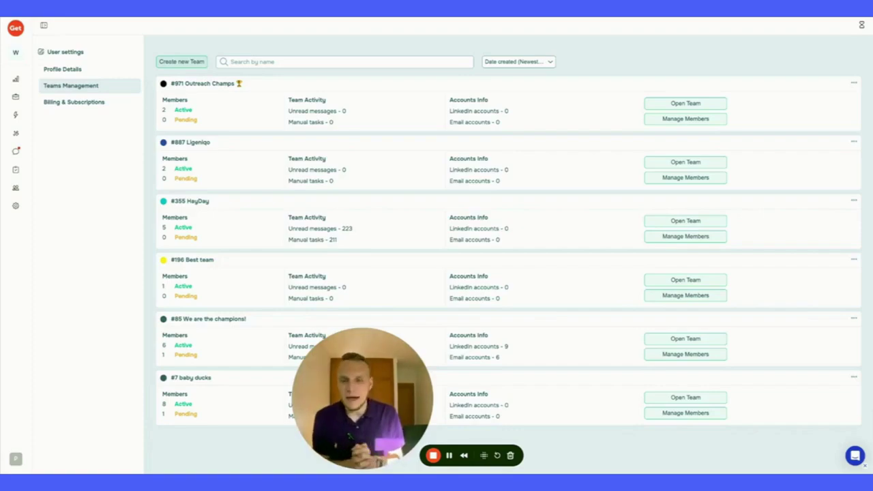
Review the new team form's name, colour and email invitation fields, and close it without creating a team.
{"action": "left_click", "coordinate": [197, 61]}
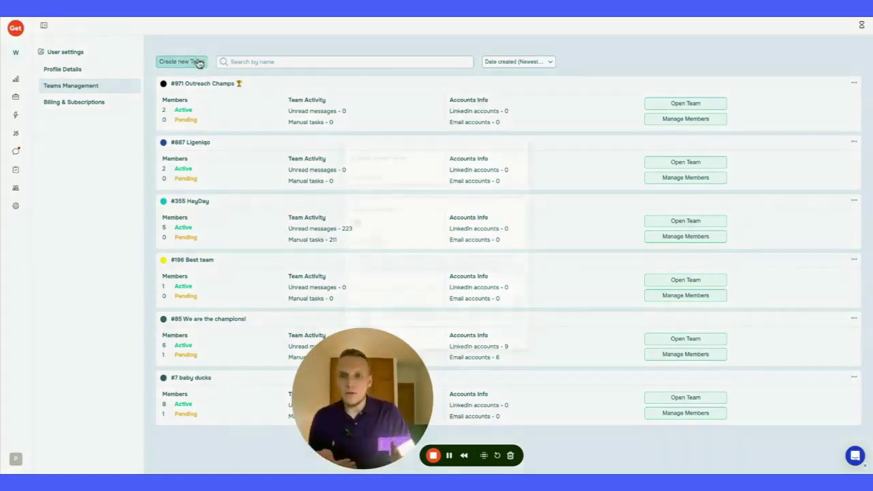
{"action": "left_click", "coordinate": [447, 287]}
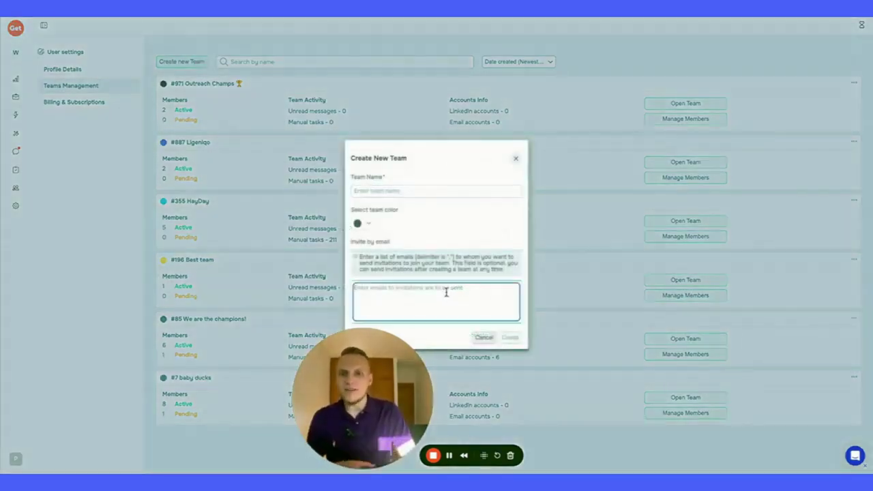
{"action": "left_click", "coordinate": [515, 159]}
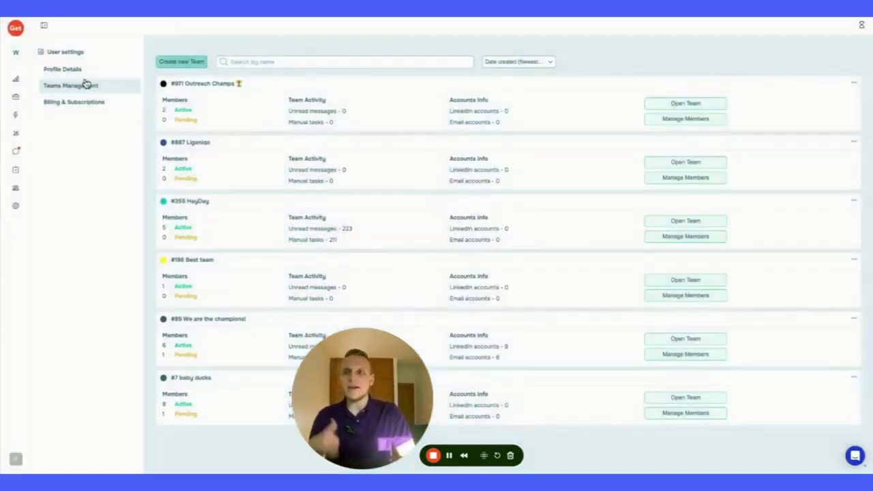
Go to the "We are the champions!" team and view the LinkedIn settings of the first sender profile.
{"action": "left_click", "coordinate": [18, 51]}
{"action": "left_click", "coordinate": [205, 96]}
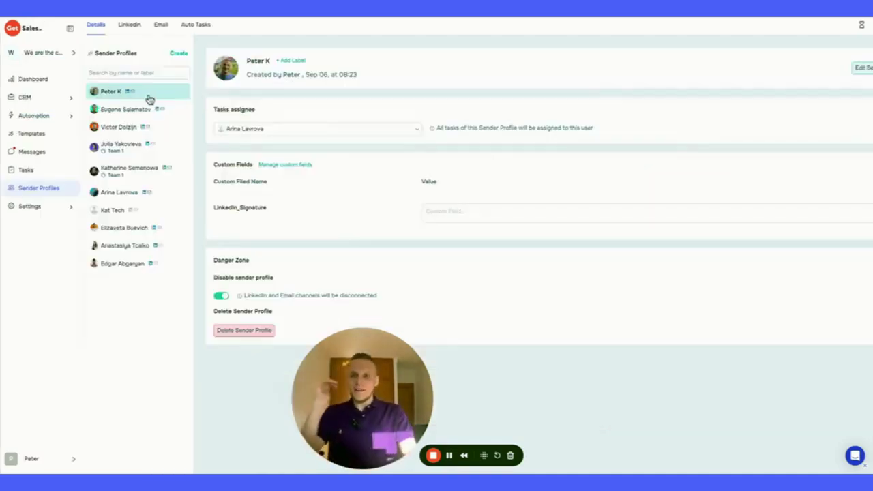
{"action": "left_click", "coordinate": [134, 25]}
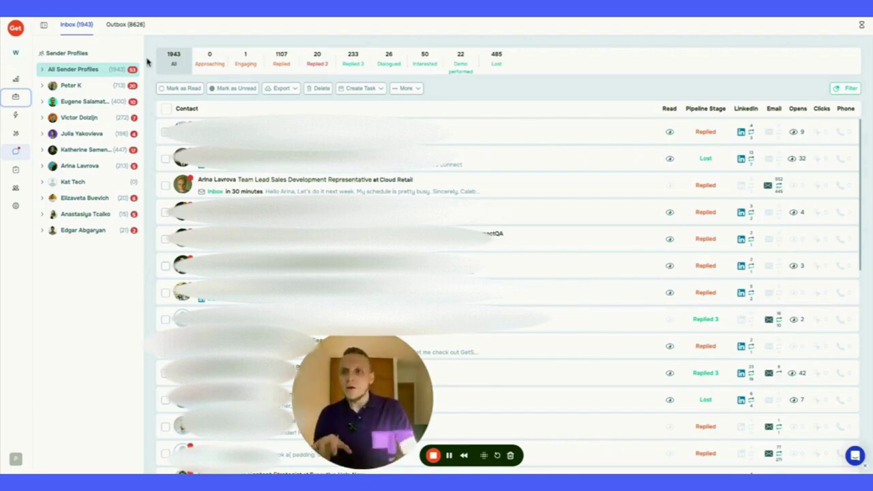
Show the LinkedIn and Email channels for all sender profiles in the inbox and review the first contact's activity history.
{"action": "left_click", "coordinate": [42, 71]}
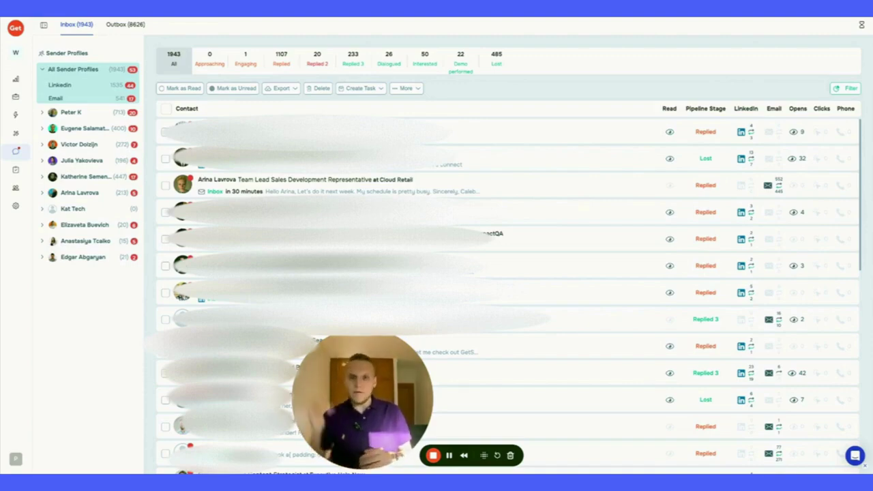
{"action": "left_click", "coordinate": [461, 123]}
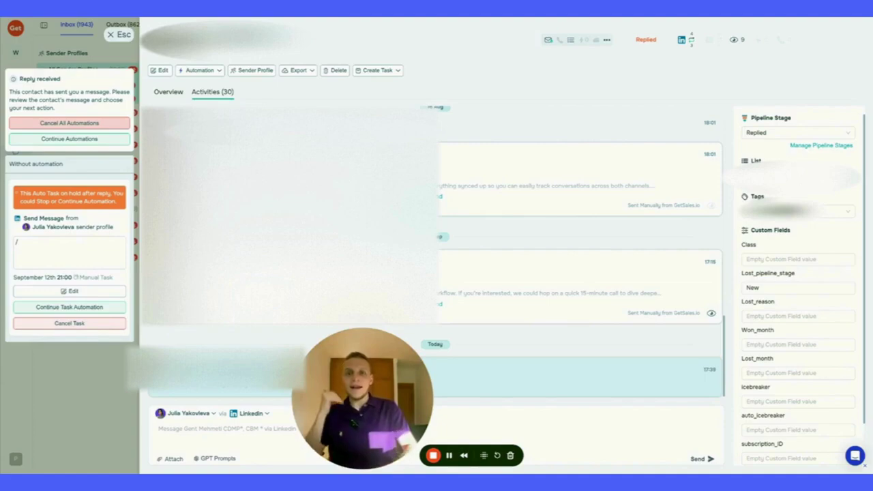
{"action": "scroll", "coordinate": [449, 211], "scroll_direction": "up", "scroll_amount": 5}
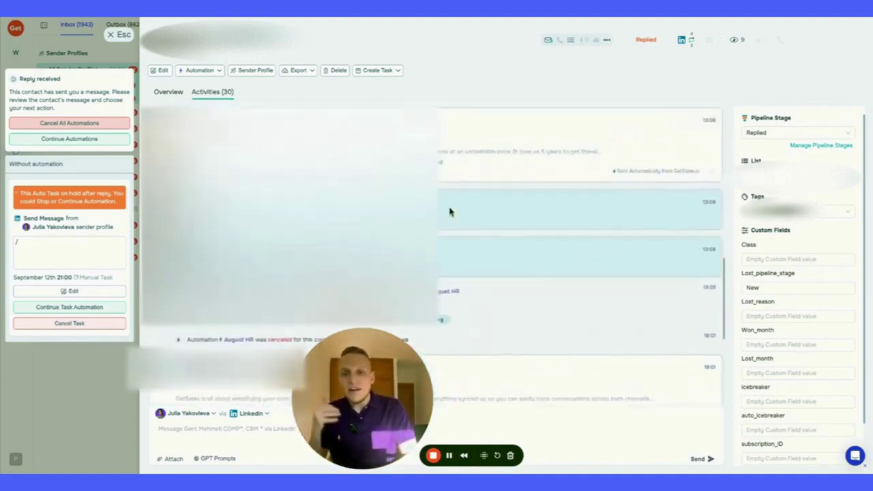
{"action": "scroll", "coordinate": [443, 218], "scroll_direction": "up", "scroll_amount": 1}
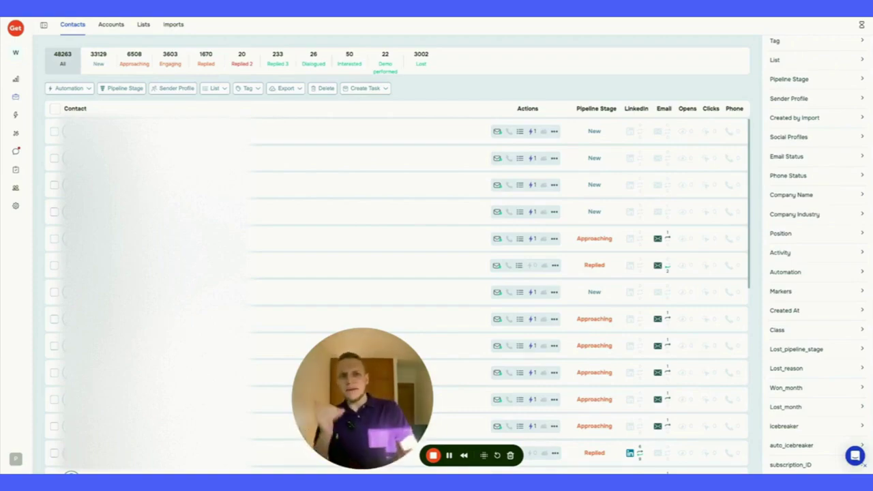
Review the Import CSV, Sales Navigator Search and Basic Search options for importing contacts.
{"action": "scroll", "coordinate": [827, 238], "scroll_direction": "up", "scroll_amount": 3}
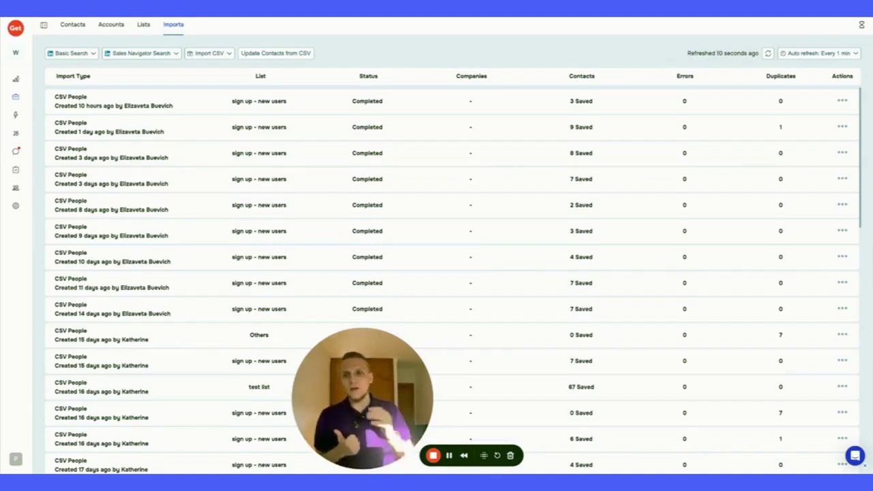
{"action": "left_click", "coordinate": [212, 56]}
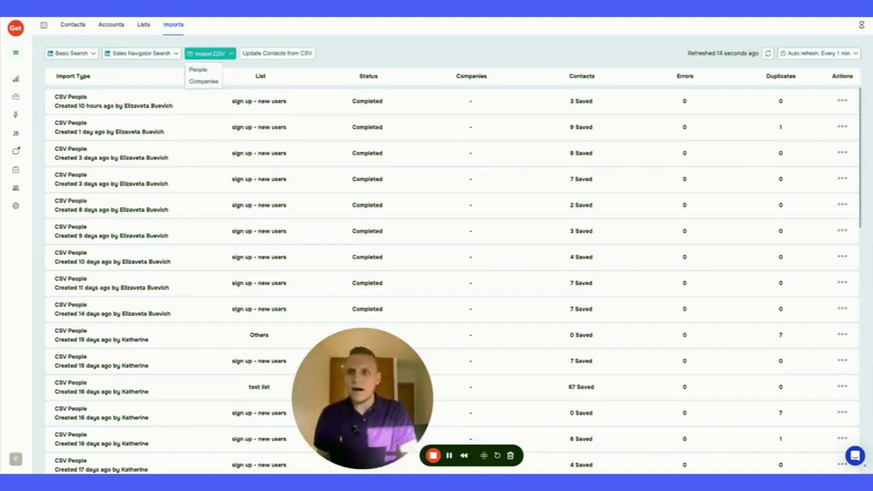
{"action": "left_click", "coordinate": [174, 56]}
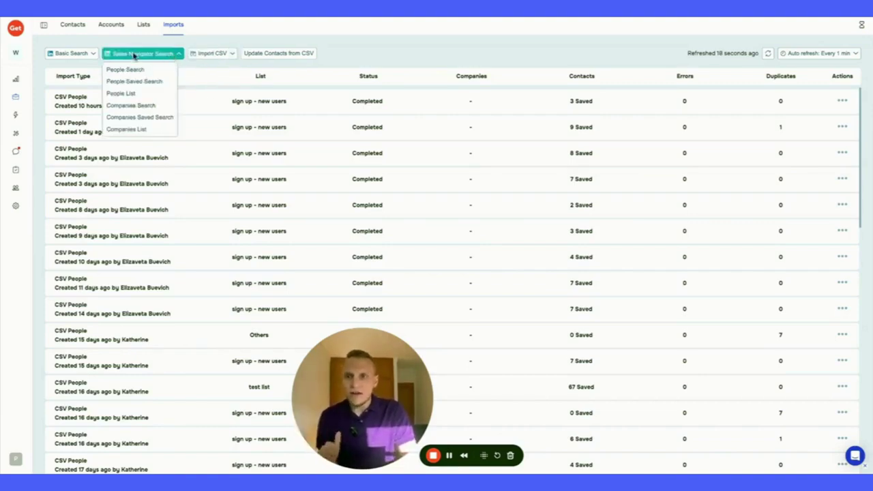
{"action": "left_click", "coordinate": [86, 58]}
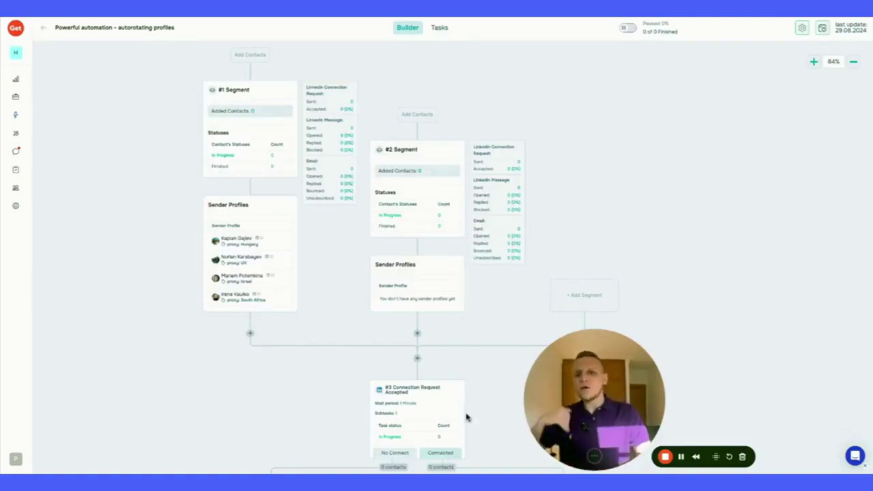
View the contact picker and the settings of Segment #1 in the "Powerful automation - autorotating profiles" automation, closing both.
{"action": "scroll", "coordinate": [428, 325], "scroll_direction": "right", "scroll_amount": 1}
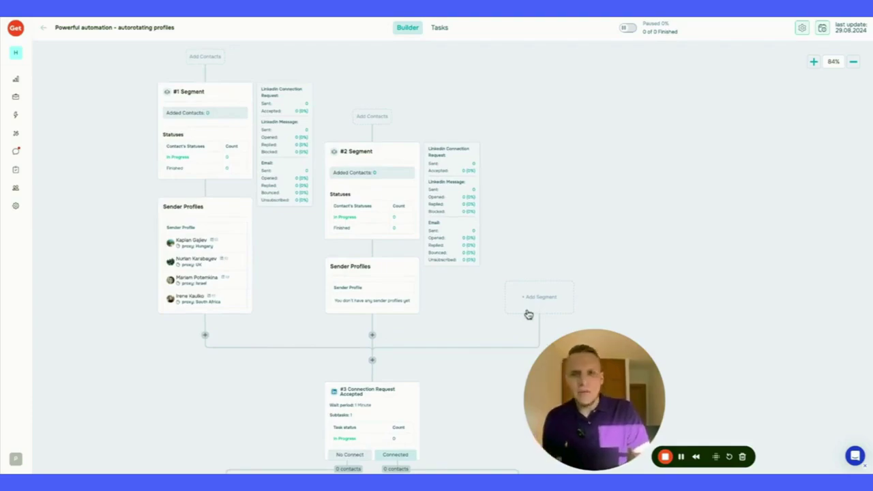
{"action": "left_click", "coordinate": [214, 62]}
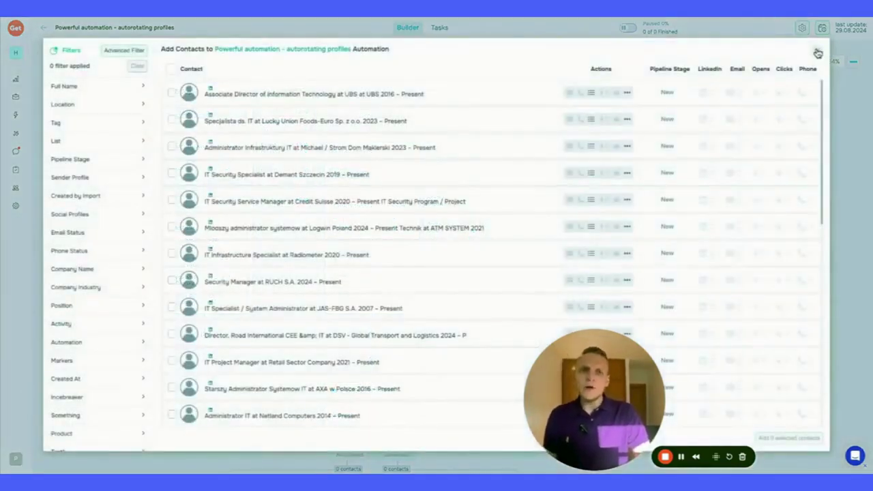
{"action": "left_click", "coordinate": [817, 53]}
{"action": "left_click", "coordinate": [227, 101]}
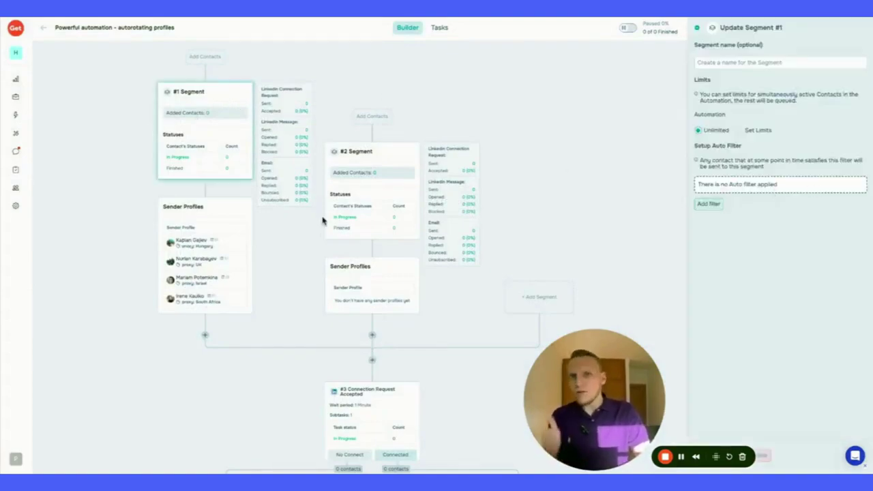
{"action": "left_click", "coordinate": [701, 28]}
Examine the flow through A/B Test #16 and open the subtasks of the #6 Connection Request Accepted node.
{"action": "scroll", "coordinate": [388, 290], "scroll_direction": "down", "scroll_amount": 3}
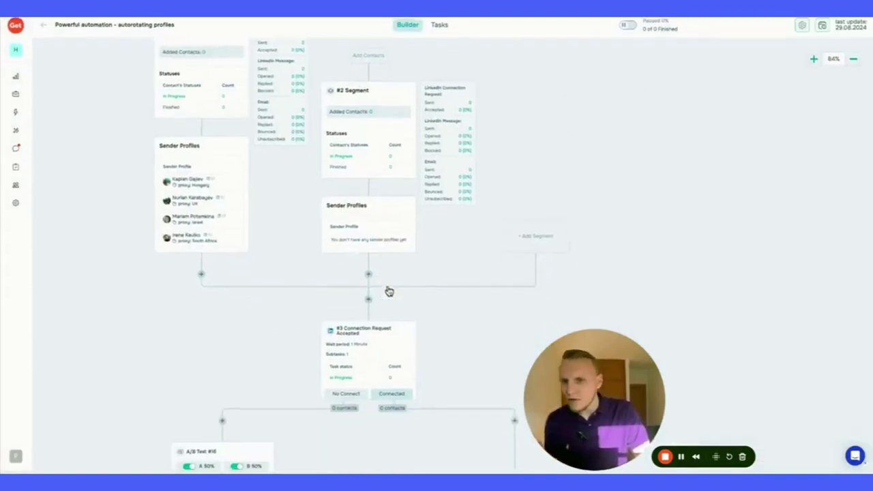
{"action": "scroll", "coordinate": [343, 312], "scroll_direction": "up", "scroll_amount": 5}
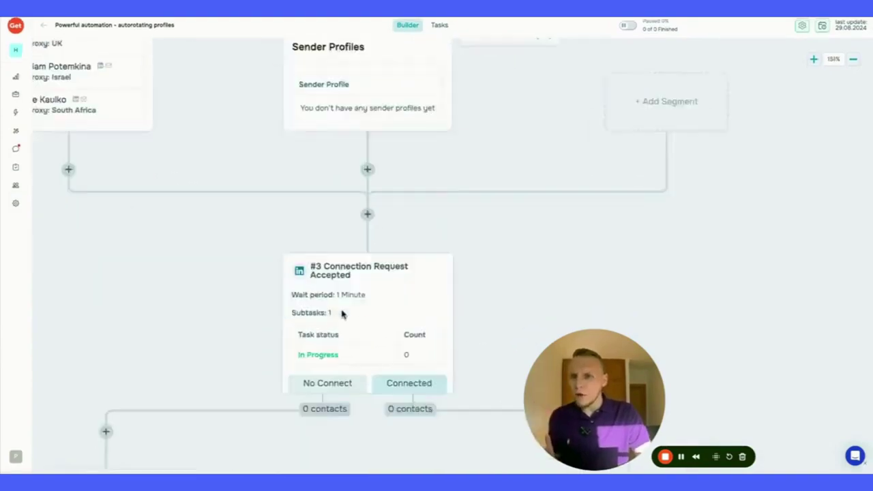
{"action": "scroll", "coordinate": [343, 311], "scroll_direction": "down", "scroll_amount": 10}
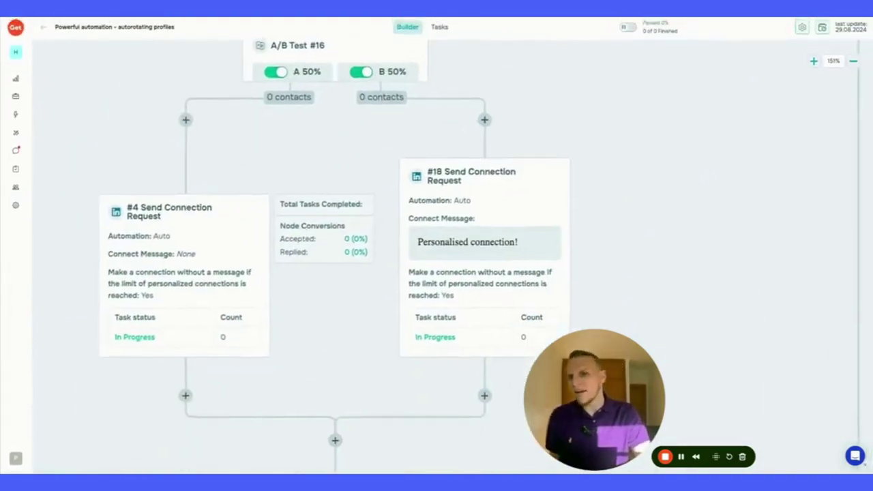
{"action": "left_click", "coordinate": [395, 240]}
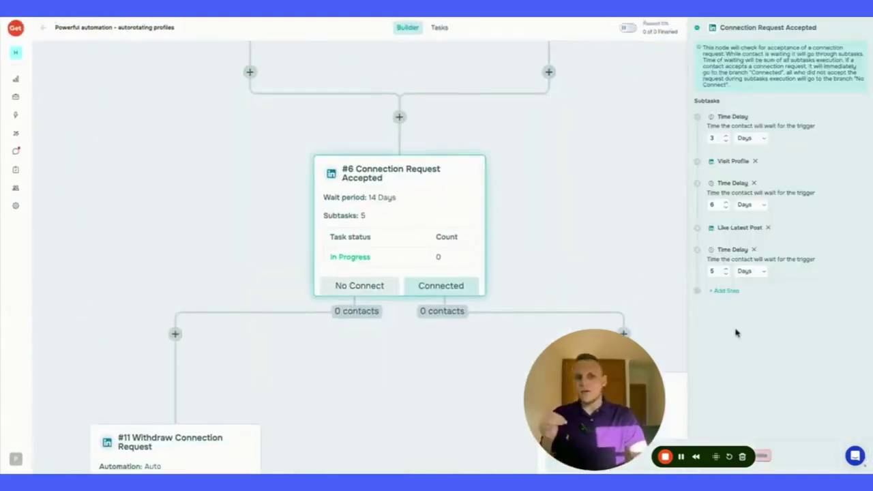
View the rules of the Condition Rules #17 node and inspect the Send Email and Send to Another Automation nodes below it.
{"action": "scroll", "coordinate": [497, 182], "scroll_direction": "down", "scroll_amount": 10}
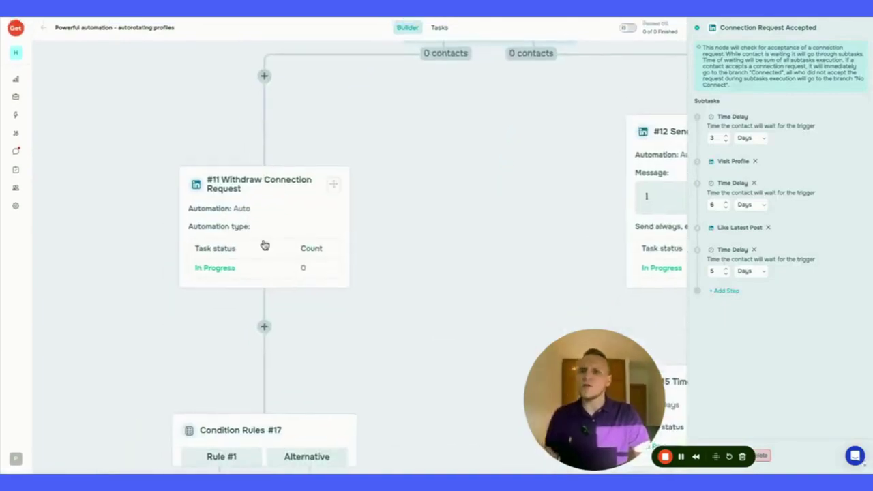
{"action": "left_click", "coordinate": [296, 289]}
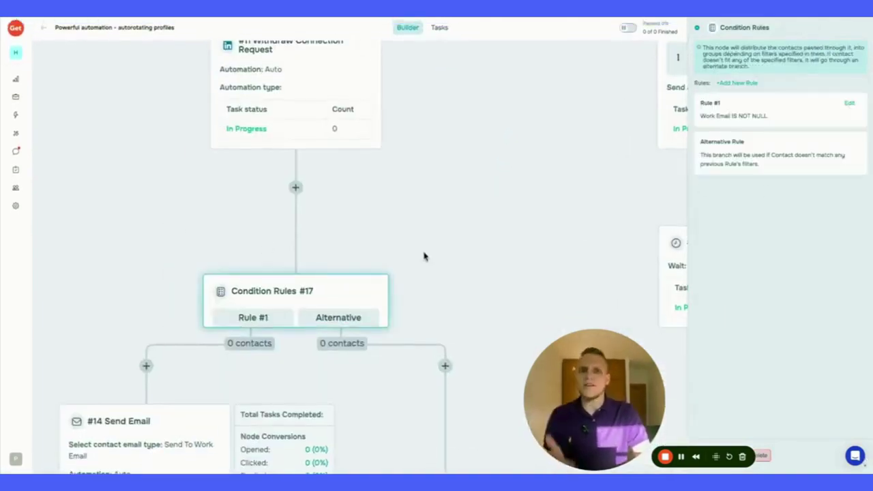
{"action": "scroll", "coordinate": [424, 256], "scroll_direction": "down", "scroll_amount": 2}
{"action": "scroll", "coordinate": [423, 256], "scroll_direction": "down", "scroll_amount": 4}
{"action": "scroll", "coordinate": [259, 216], "scroll_direction": "down", "scroll_amount": 6}
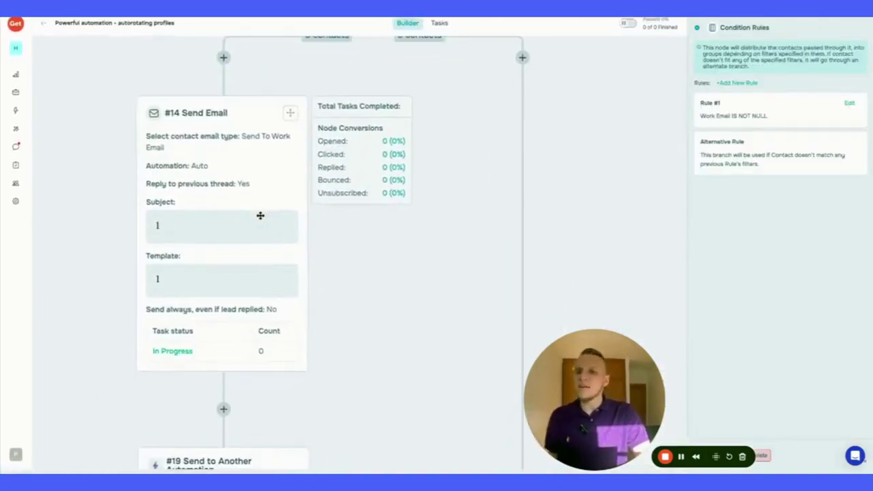
{"action": "scroll", "coordinate": [260, 216], "scroll_direction": "down", "scroll_amount": 4}
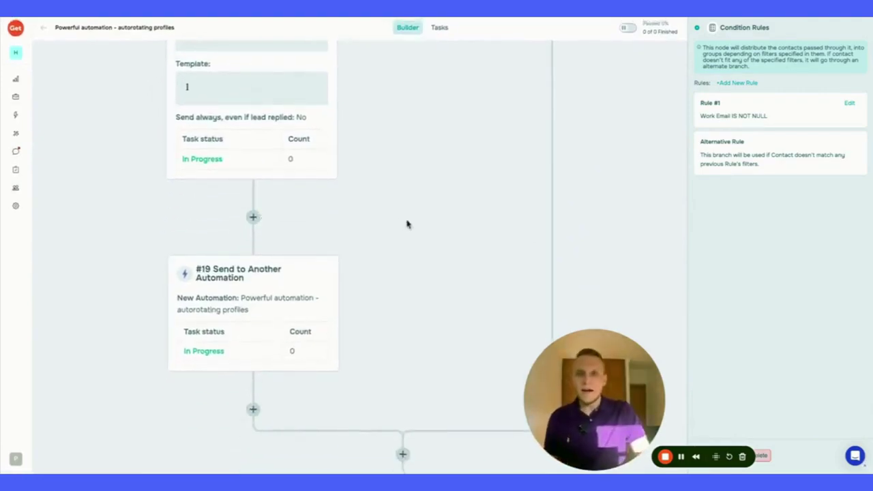
Open the #12 Send Message node on the Connected branch, view its Manual automation option, and close the settings without saving.
{"action": "scroll", "coordinate": [475, 168], "scroll_direction": "up", "scroll_amount": 3}
{"action": "scroll", "coordinate": [476, 168], "scroll_direction": "up", "scroll_amount": 10}
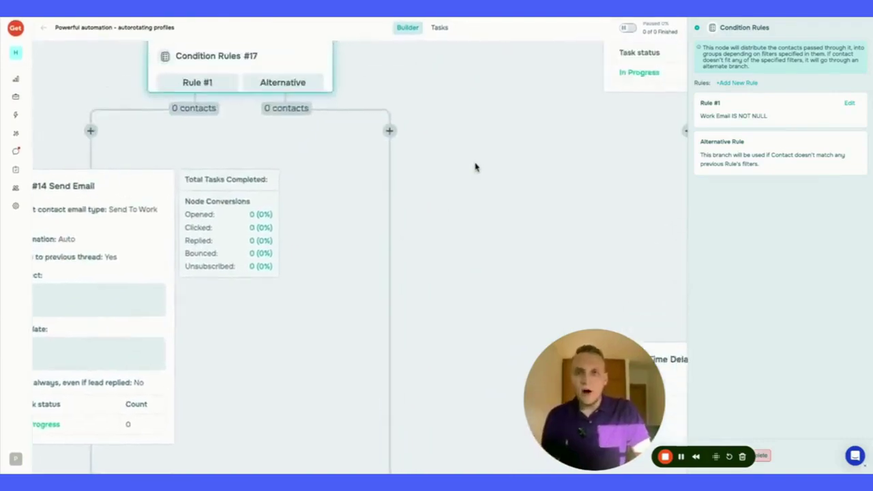
{"action": "scroll", "coordinate": [437, 178], "scroll_direction": "right", "scroll_amount": 2}
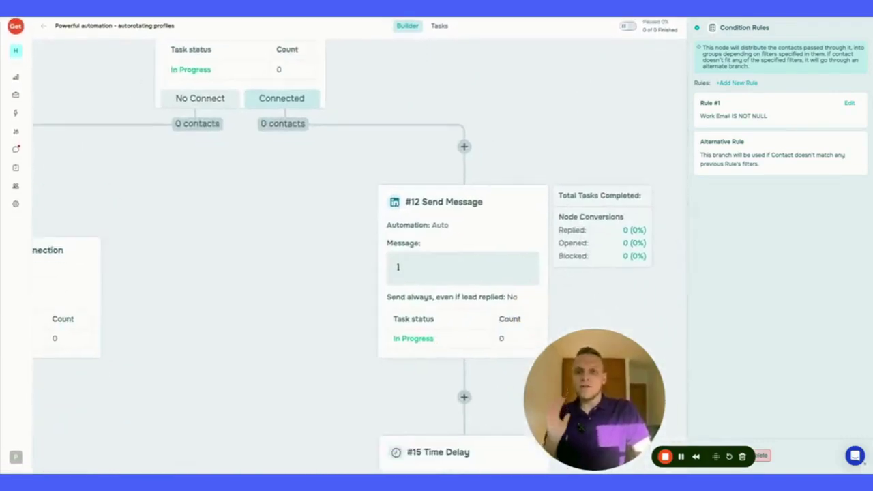
{"action": "scroll", "coordinate": [436, 179], "scroll_direction": "down", "scroll_amount": 1}
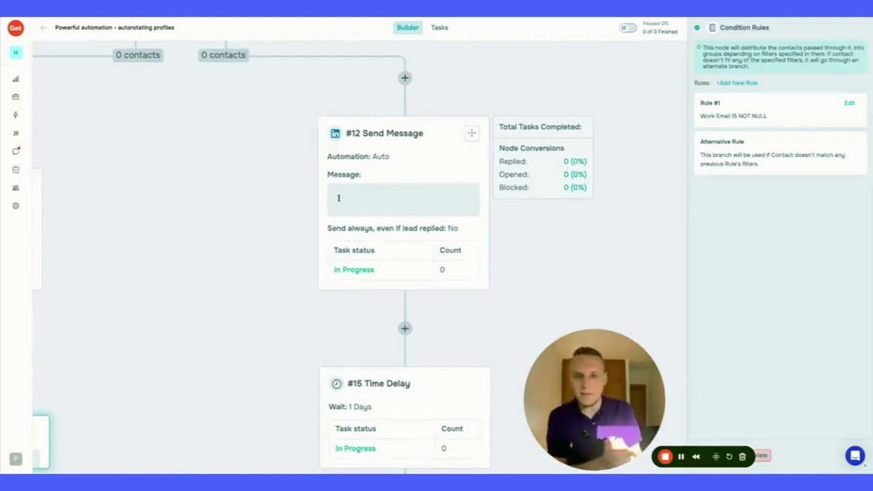
{"action": "left_click", "coordinate": [471, 134]}
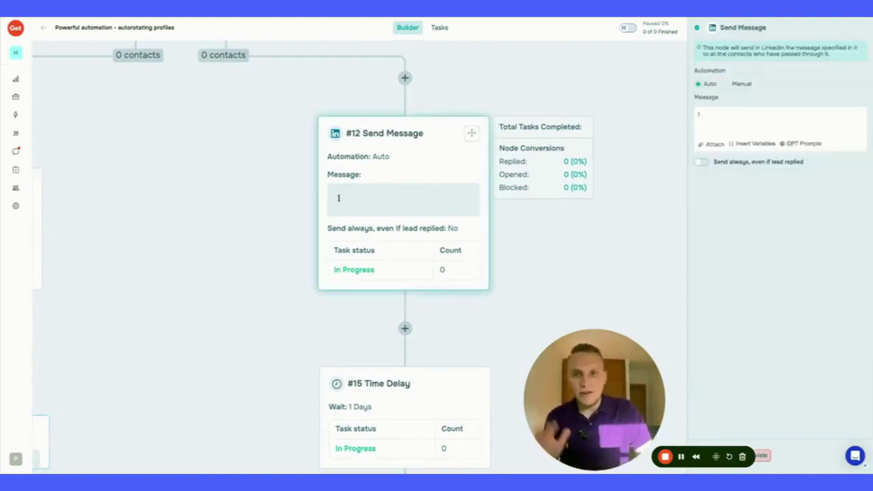
{"action": "left_click", "coordinate": [727, 85]}
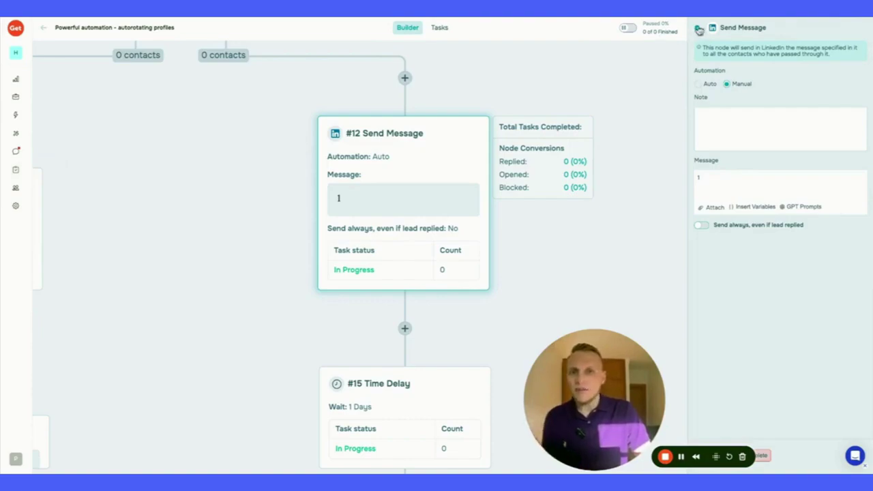
{"action": "left_click", "coordinate": [549, 111]}
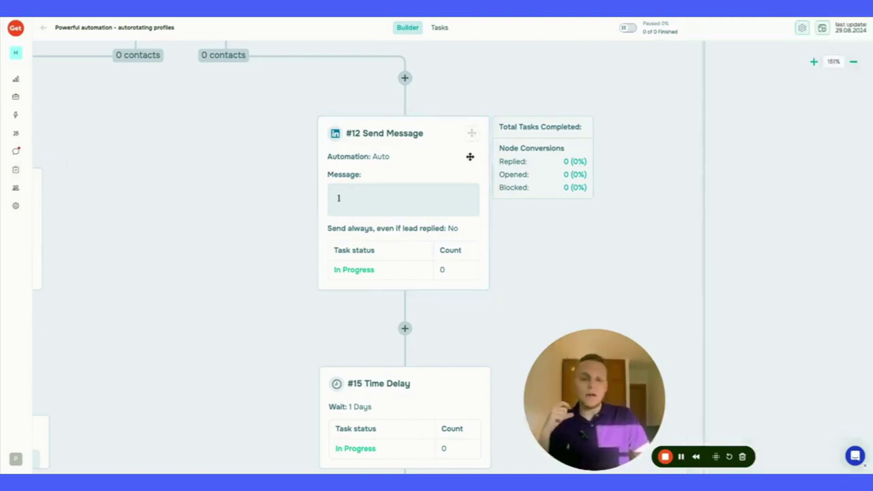
{"action": "scroll", "coordinate": [453, 210], "scroll_direction": "down", "scroll_amount": 4}
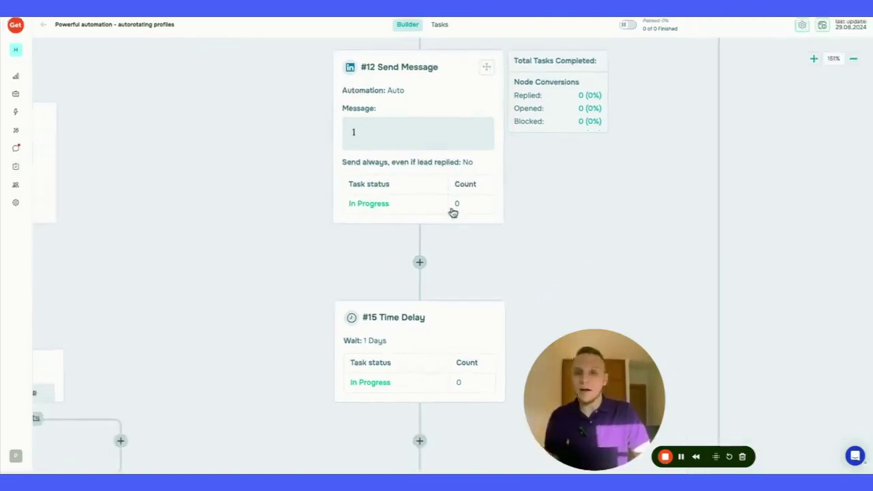